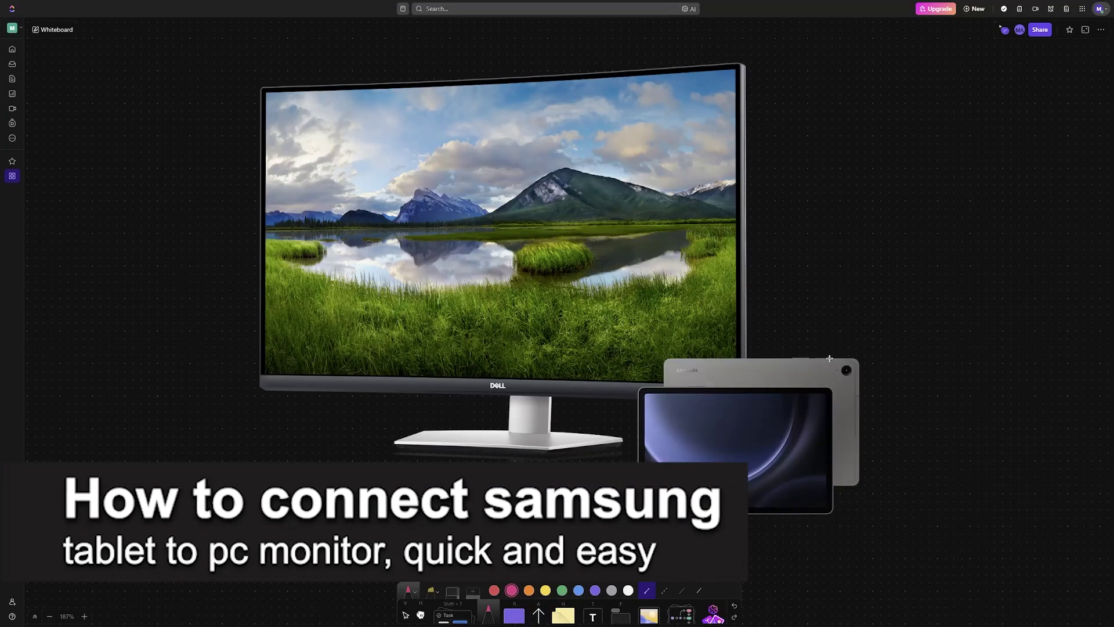
Draw a pink curved arrow from tablet to monitor and handwrite the TABLET and MONITOR labels
{"action": "mouse_move", "coordinate": [828, 357]}
{"action": "left_mouse_down"}
{"action": "mouse_move", "coordinate": [779, 281]}
{"action": "mouse_move", "coordinate": [780, 242]}
{"action": "left_mouse_up"}
{"action": "mouse_move", "coordinate": [651, 437]}
{"action": "left_mouse_down"}
{"action": "mouse_move", "coordinate": [683, 432]}
{"action": "mouse_move", "coordinate": [698, 459]}
{"action": "mouse_move", "coordinate": [712, 434]}
{"action": "mouse_move", "coordinate": [712, 460]}
{"action": "mouse_move", "coordinate": [778, 457]}
{"action": "mouse_move", "coordinate": [777, 445]}
{"action": "mouse_move", "coordinate": [802, 434]}
{"action": "mouse_move", "coordinate": [796, 459]}
{"action": "left_mouse_up"}
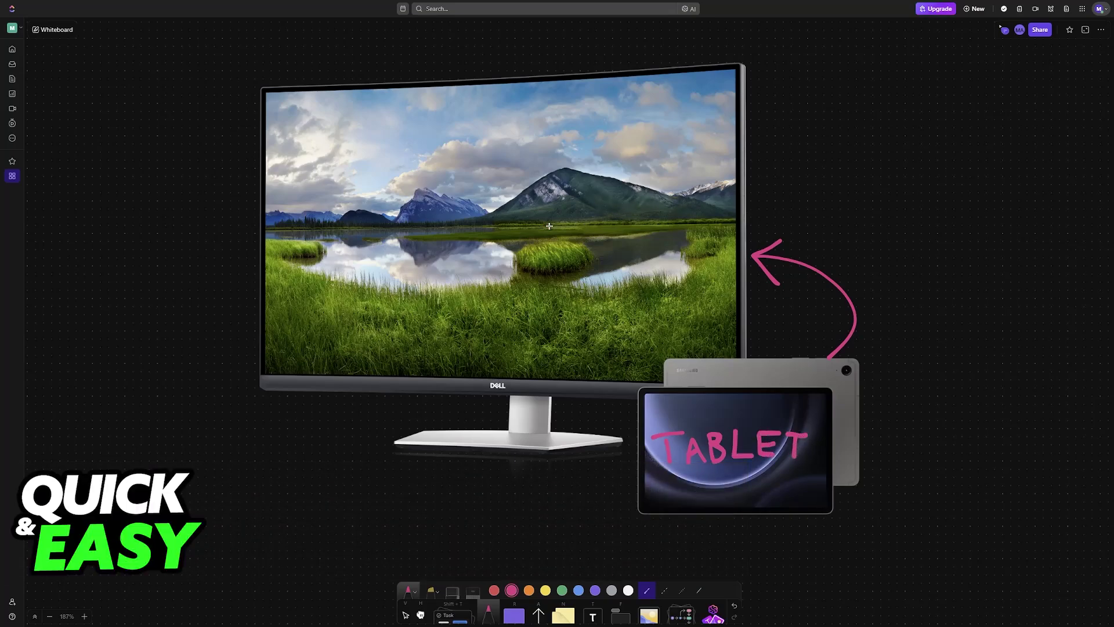
{"action": "mouse_move", "coordinate": [547, 224]}
{"action": "left_mouse_down"}
{"action": "mouse_move", "coordinate": [589, 222]}
{"action": "mouse_move", "coordinate": [611, 202]}
{"action": "mouse_move", "coordinate": [621, 224]}
{"action": "mouse_move", "coordinate": [650, 204]}
{"action": "left_mouse_up"}
{"action": "mouse_move", "coordinate": [640, 206]}
{"action": "left_mouse_down"}
{"action": "mouse_move", "coordinate": [641, 219]}
{"action": "mouse_move", "coordinate": [654, 201]}
{"action": "mouse_move", "coordinate": [676, 223]}
{"action": "mouse_move", "coordinate": [698, 222]}
{"action": "left_mouse_up"}
Underline the MONITOR and TABLET labels and add an arrowhead at the tablet end
{"action": "left_click_drag", "start_coordinate": [547, 228], "coordinate": [701, 221]}
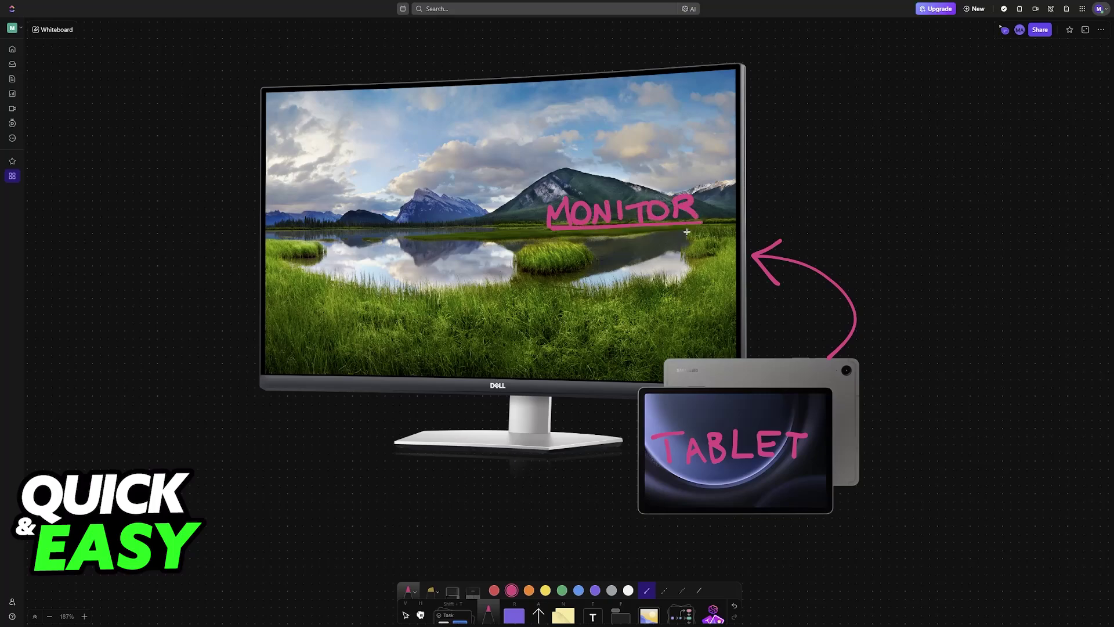
{"action": "left_click_drag", "start_coordinate": [660, 472], "coordinate": [795, 469]}
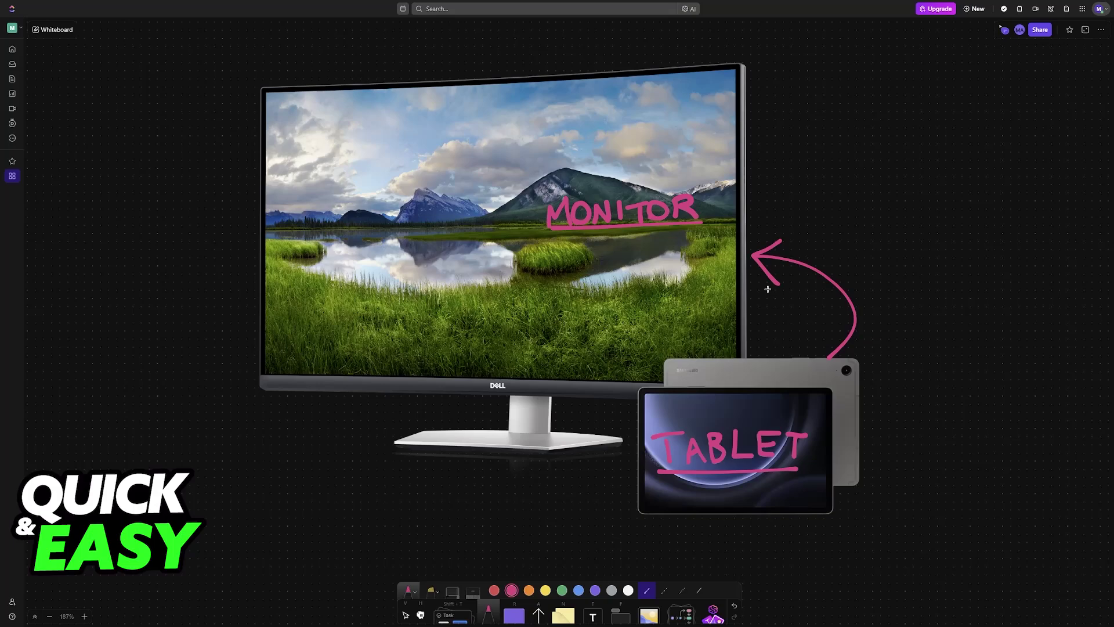
{"action": "mouse_move", "coordinate": [824, 338]}
{"action": "left_mouse_down"}
{"action": "mouse_move", "coordinate": [830, 360]}
{"action": "mouse_move", "coordinate": [850, 355]}
{"action": "left_mouse_up"}
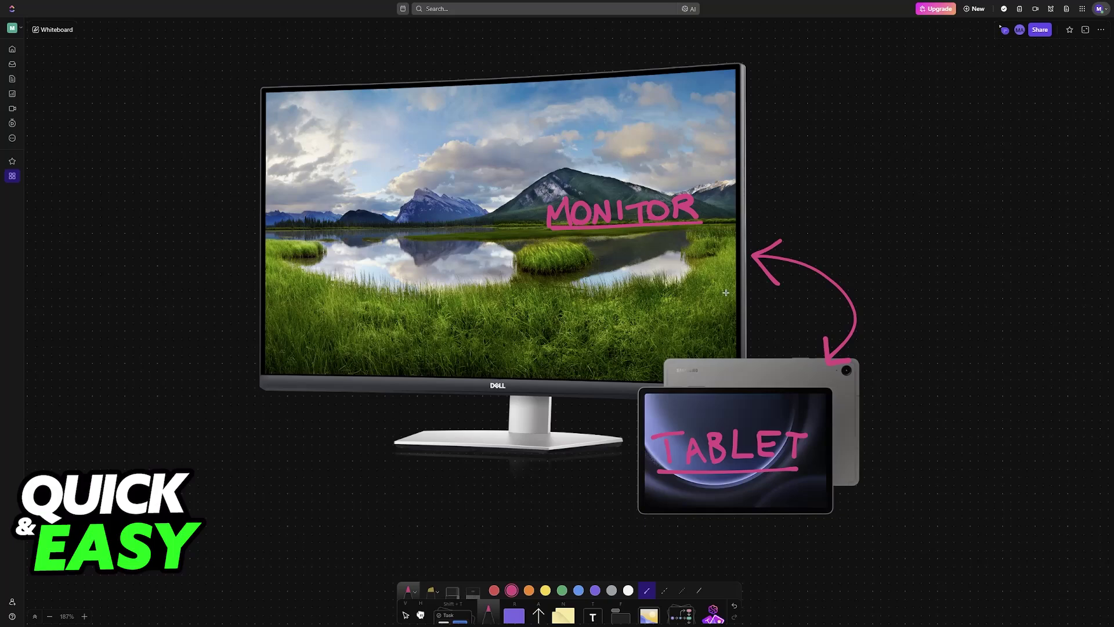
{"action": "scroll", "coordinate": [729, 278], "scroll_direction": "right", "scroll_amount": 5}
{"action": "scroll", "coordinate": [730, 287], "scroll_direction": "right", "scroll_amount": 5}
{"action": "scroll", "coordinate": [729, 287], "scroll_direction": "down", "scroll_amount": 3}
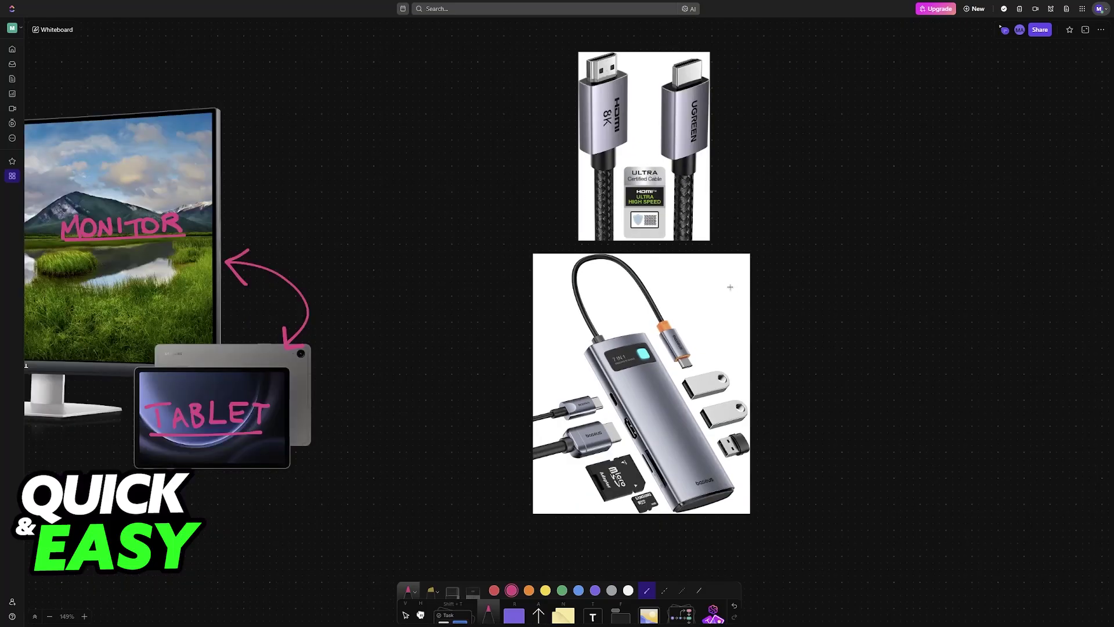
{"action": "scroll", "coordinate": [679, 285], "scroll_direction": "right", "scroll_amount": 3}
Handwrite an 'HDMI' label in pink beside the cable image
{"action": "mouse_move", "coordinate": [647, 159]}
{"action": "left_mouse_down"}
{"action": "mouse_move", "coordinate": [646, 203]}
{"action": "mouse_move", "coordinate": [667, 181]}
{"action": "mouse_move", "coordinate": [663, 199]}
{"action": "left_mouse_up"}
{"action": "mouse_move", "coordinate": [675, 163]}
{"action": "left_mouse_down"}
{"action": "mouse_move", "coordinate": [676, 199]}
{"action": "mouse_move", "coordinate": [678, 165]}
{"action": "mouse_move", "coordinate": [720, 197]}
{"action": "left_mouse_up"}
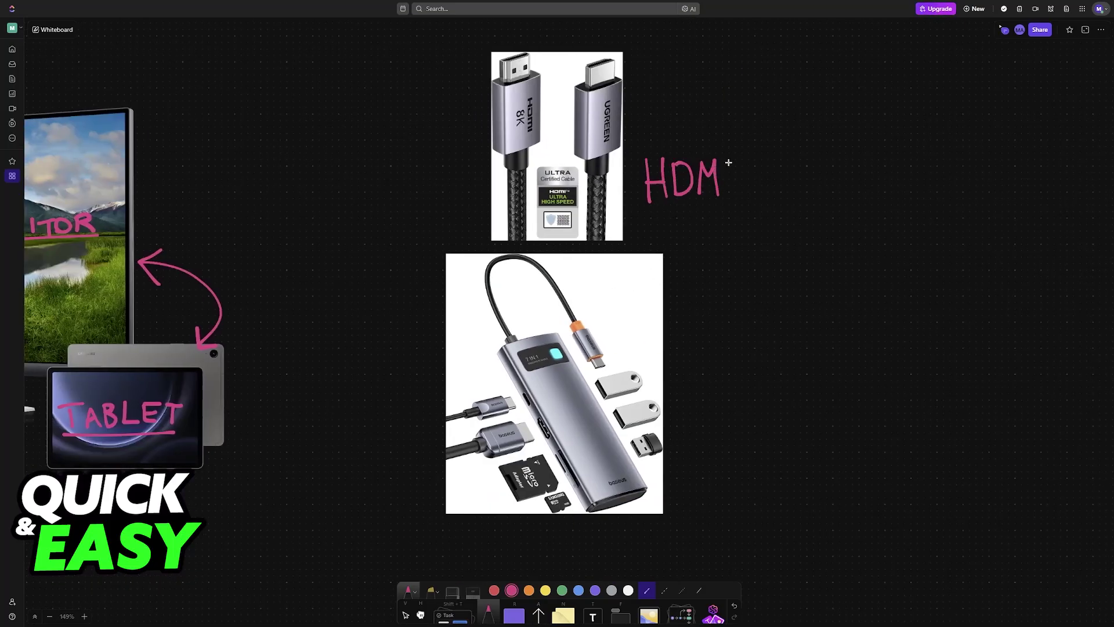
{"action": "left_click_drag", "start_coordinate": [728, 159], "coordinate": [729, 199]}
Draw an arrow from the HDMI plug to the monitor, undoing the stray stroke toward the tablet
{"action": "left_click_drag", "start_coordinate": [584, 62], "coordinate": [159, 189]}
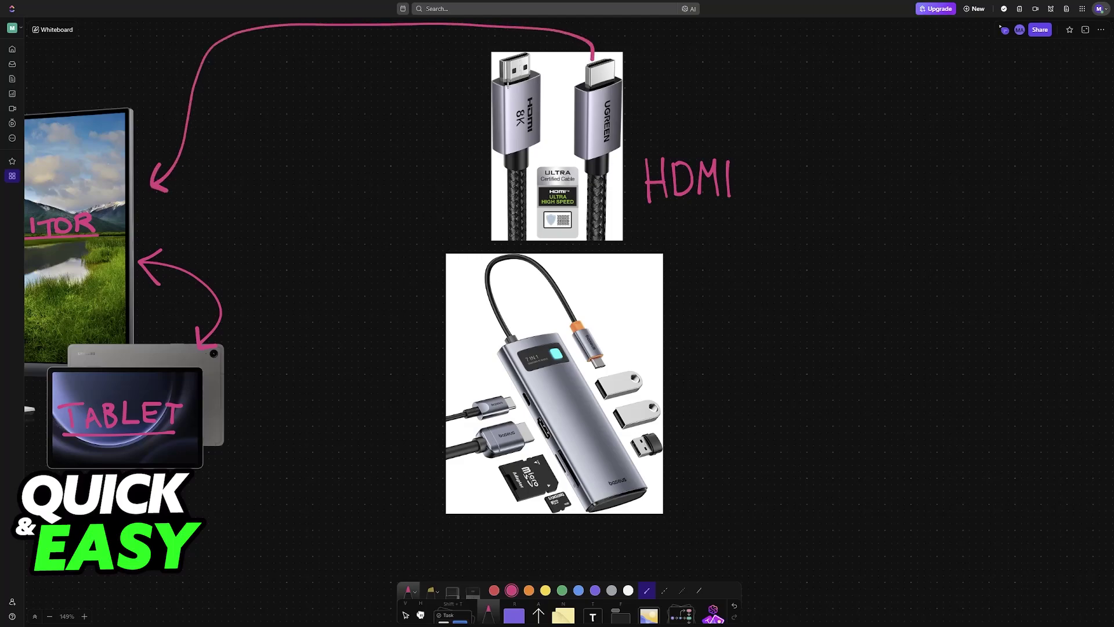
{"action": "mouse_move", "coordinate": [513, 58]}
{"action": "left_mouse_down"}
{"action": "mouse_move", "coordinate": [249, 381]}
{"action": "mouse_move", "coordinate": [256, 371]}
{"action": "left_mouse_up"}
{"action": "key", "text": "ctrl+z"}
Write 'Adapter' on the hub image and circle its HDMI port
{"action": "mouse_move", "coordinate": [585, 306]}
{"action": "left_mouse_down"}
{"action": "mouse_move", "coordinate": [602, 307]}
{"action": "mouse_move", "coordinate": [598, 297]}
{"action": "left_mouse_up"}
{"action": "mouse_move", "coordinate": [611, 294]}
{"action": "left_mouse_down"}
{"action": "mouse_move", "coordinate": [632, 316]}
{"action": "mouse_move", "coordinate": [649, 299]}
{"action": "left_mouse_up"}
{"action": "mouse_move", "coordinate": [642, 285]}
{"action": "left_mouse_down"}
{"action": "mouse_move", "coordinate": [656, 283]}
{"action": "mouse_move", "coordinate": [665, 299]}
{"action": "mouse_move", "coordinate": [680, 288]}
{"action": "left_mouse_up"}
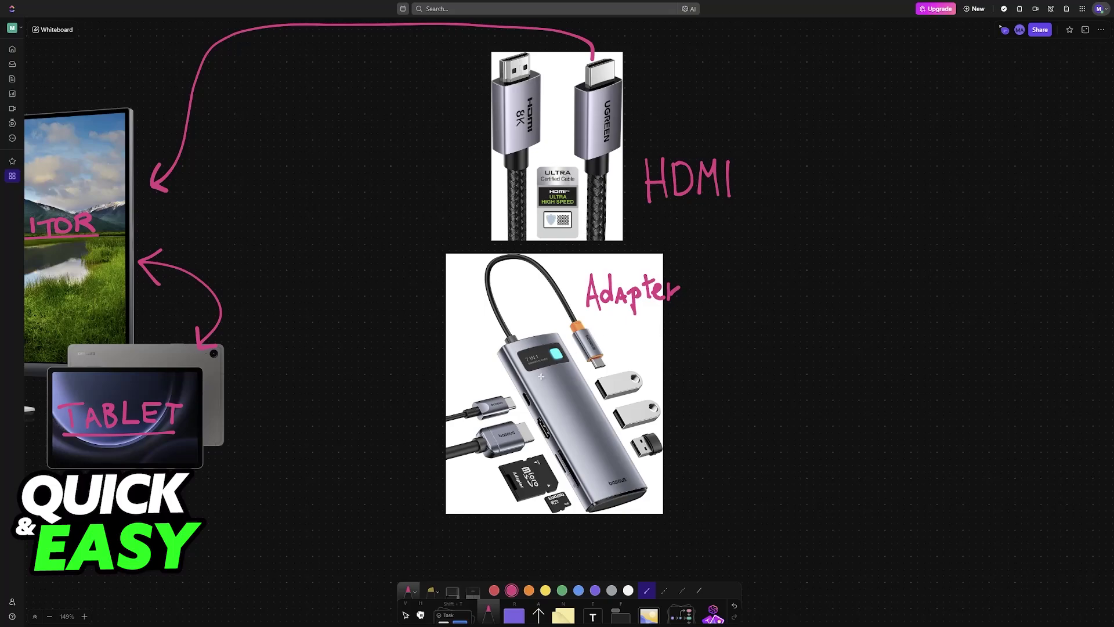
{"action": "mouse_move", "coordinate": [542, 437]}
{"action": "left_mouse_down"}
{"action": "mouse_move", "coordinate": [530, 423]}
{"action": "mouse_move", "coordinate": [556, 416]}
{"action": "mouse_move", "coordinate": [543, 438]}
{"action": "left_mouse_up"}
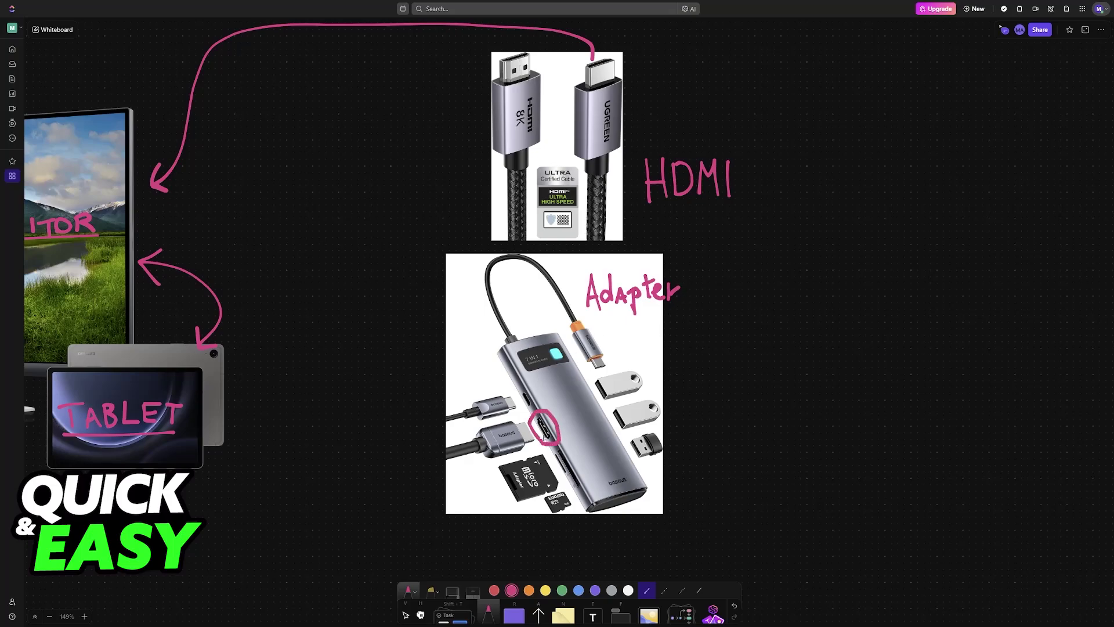
Draw a line from the cable into the HDMI port, undo the stray line, and write USB with a two-way arrow
{"action": "left_click_drag", "start_coordinate": [521, 155], "coordinate": [561, 399]}
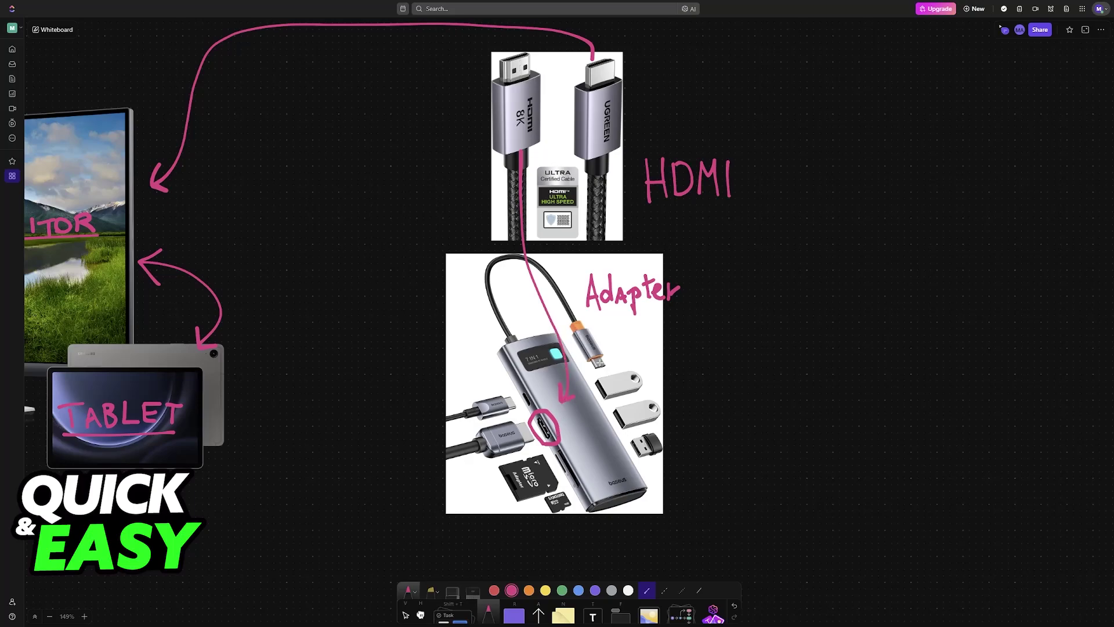
{"action": "mouse_move", "coordinate": [600, 363]}
{"action": "left_mouse_down"}
{"action": "mouse_move", "coordinate": [552, 339]}
{"action": "mouse_move", "coordinate": [260, 393]}
{"action": "left_mouse_up"}
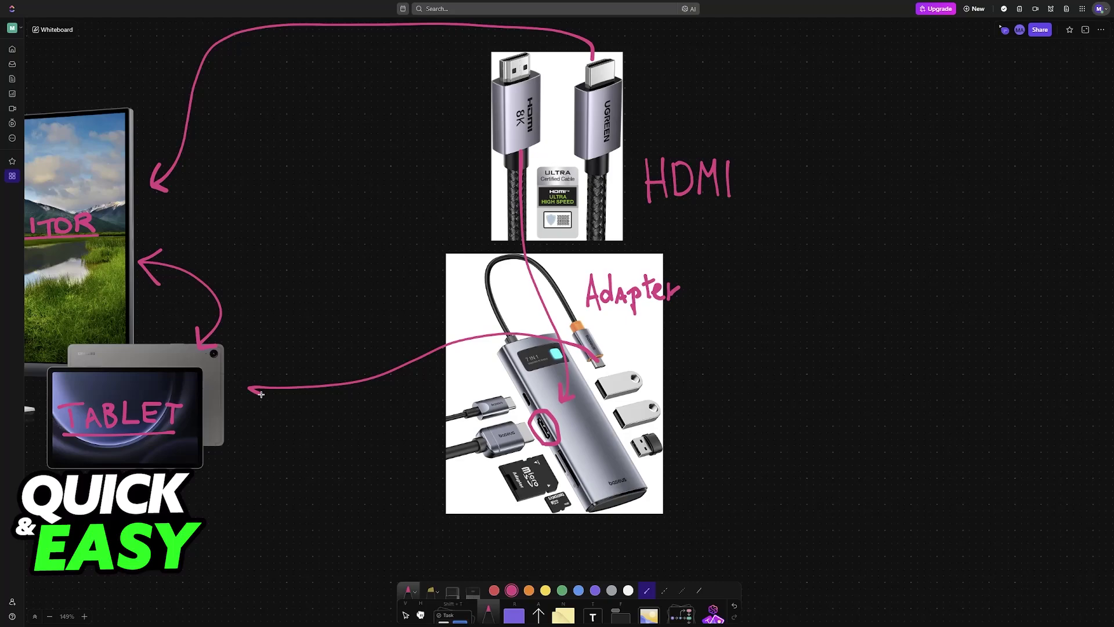
{"action": "key", "text": "ctrl+z"}
{"action": "mouse_move", "coordinate": [722, 338]}
{"action": "left_mouse_down"}
{"action": "mouse_move", "coordinate": [735, 338]}
{"action": "mouse_move", "coordinate": [739, 367]}
{"action": "mouse_move", "coordinate": [854, 357]}
{"action": "mouse_move", "coordinate": [803, 360]}
{"action": "left_mouse_up"}
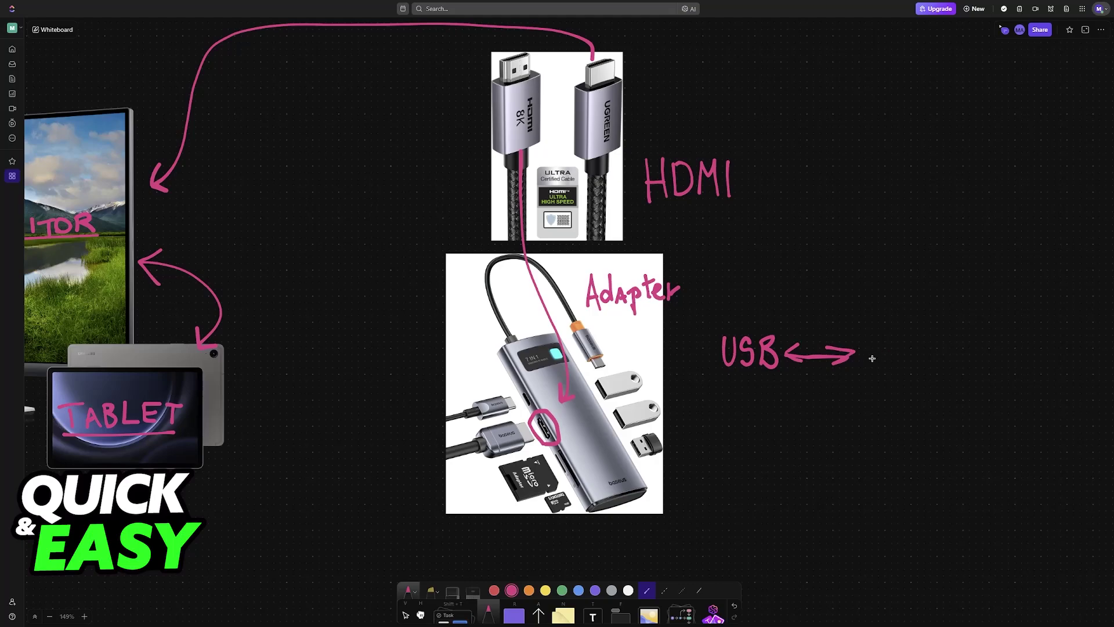
Replace the mistaken letters with 'HDMI' after the arrow, add 'C' under USB, and thicken the arrow
{"action": "mouse_move", "coordinate": [870, 370]}
{"action": "left_mouse_down"}
{"action": "mouse_move", "coordinate": [867, 337]}
{"action": "mouse_move", "coordinate": [884, 369]}
{"action": "mouse_move", "coordinate": [905, 364]}
{"action": "mouse_move", "coordinate": [865, 336]}
{"action": "left_mouse_up"}
{"action": "key", "text": "ctrl+z"}
{"action": "key", "text": "ctrl+z"}
{"action": "mouse_move", "coordinate": [867, 350]}
{"action": "left_mouse_down"}
{"action": "mouse_move", "coordinate": [886, 351]}
{"action": "mouse_move", "coordinate": [884, 366]}
{"action": "mouse_move", "coordinate": [889, 337]}
{"action": "mouse_move", "coordinate": [934, 365]}
{"action": "left_mouse_up"}
{"action": "left_click_drag", "start_coordinate": [940, 338], "coordinate": [940, 367]}
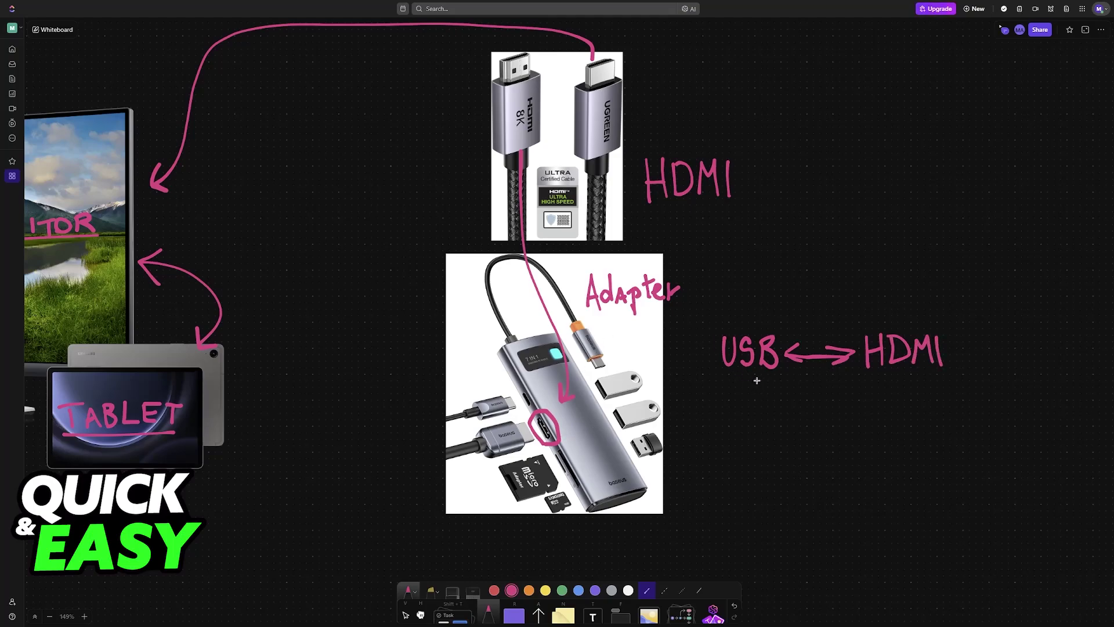
{"action": "left_click_drag", "start_coordinate": [757, 380], "coordinate": [758, 394]}
{"action": "left_click_drag", "start_coordinate": [788, 355], "coordinate": [852, 356]}
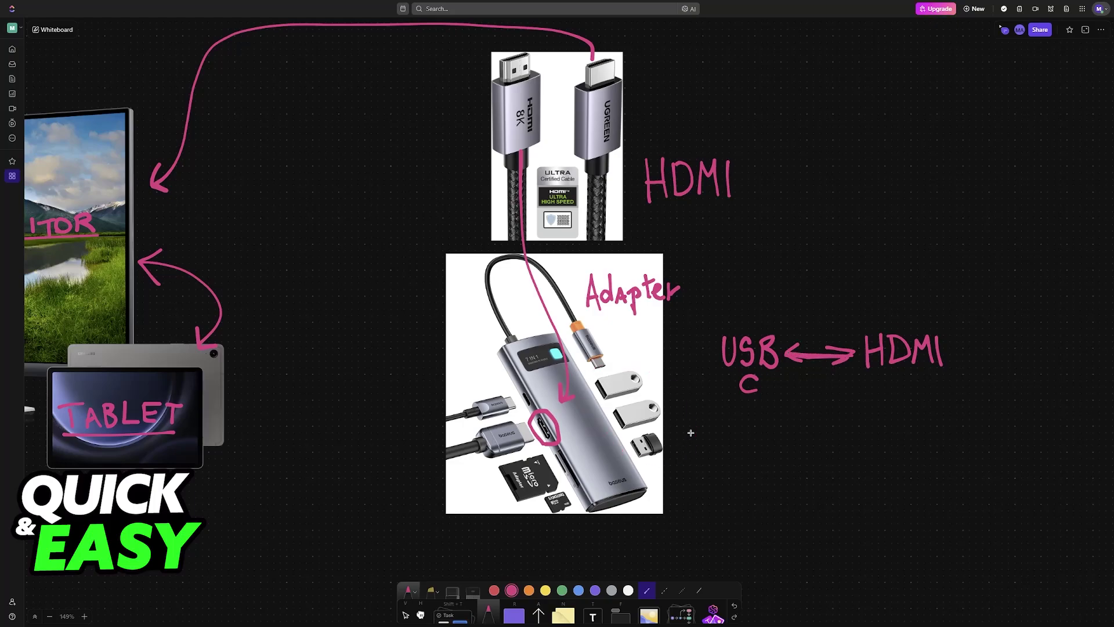
{"action": "scroll", "coordinate": [517, 365], "scroll_direction": "left", "scroll_amount": 5}
{"action": "scroll", "coordinate": [516, 366], "scroll_direction": "left", "scroll_amount": 2}
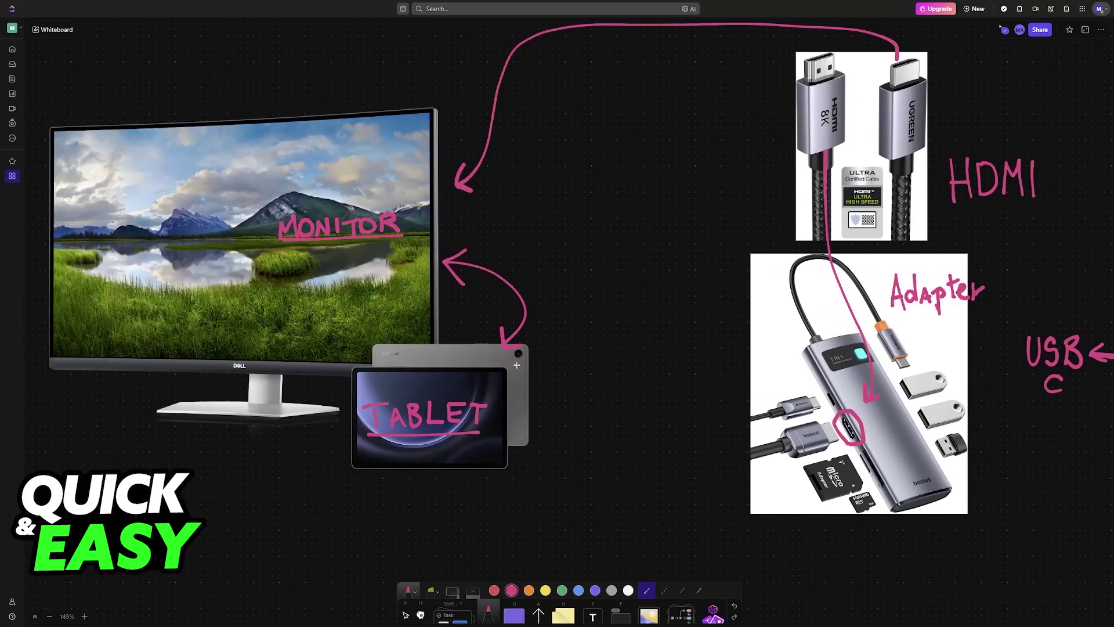
{"action": "scroll", "coordinate": [548, 322], "scroll_direction": "left", "scroll_amount": 2}
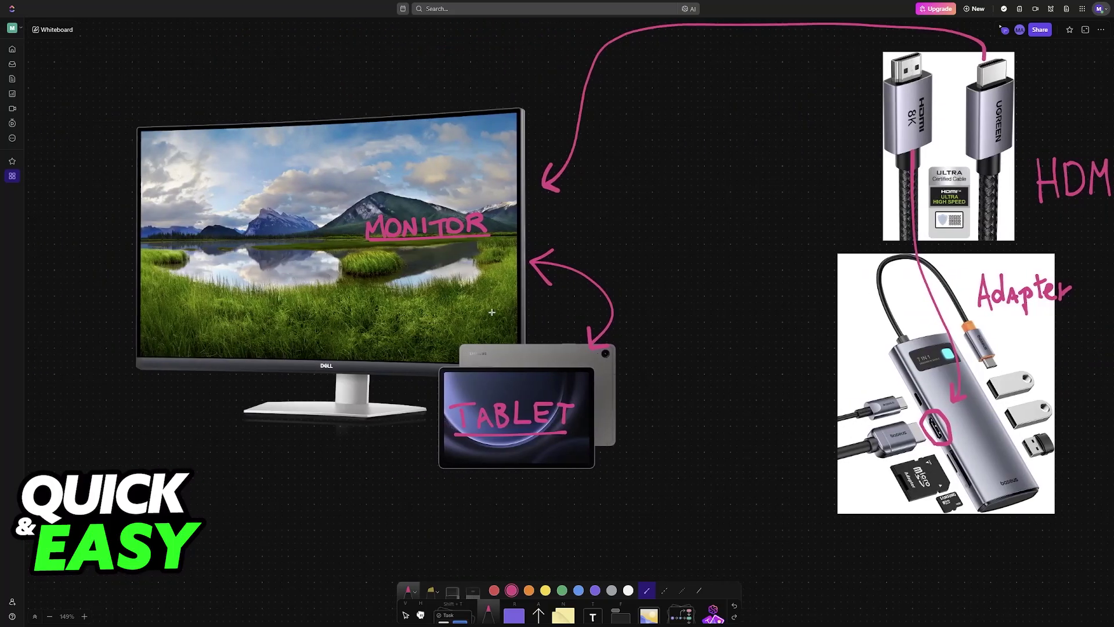
{"action": "scroll", "coordinate": [268, 287], "scroll_direction": "up", "scroll_amount": 3}
{"action": "scroll", "coordinate": [433, 288], "scroll_direction": "left", "scroll_amount": 2}
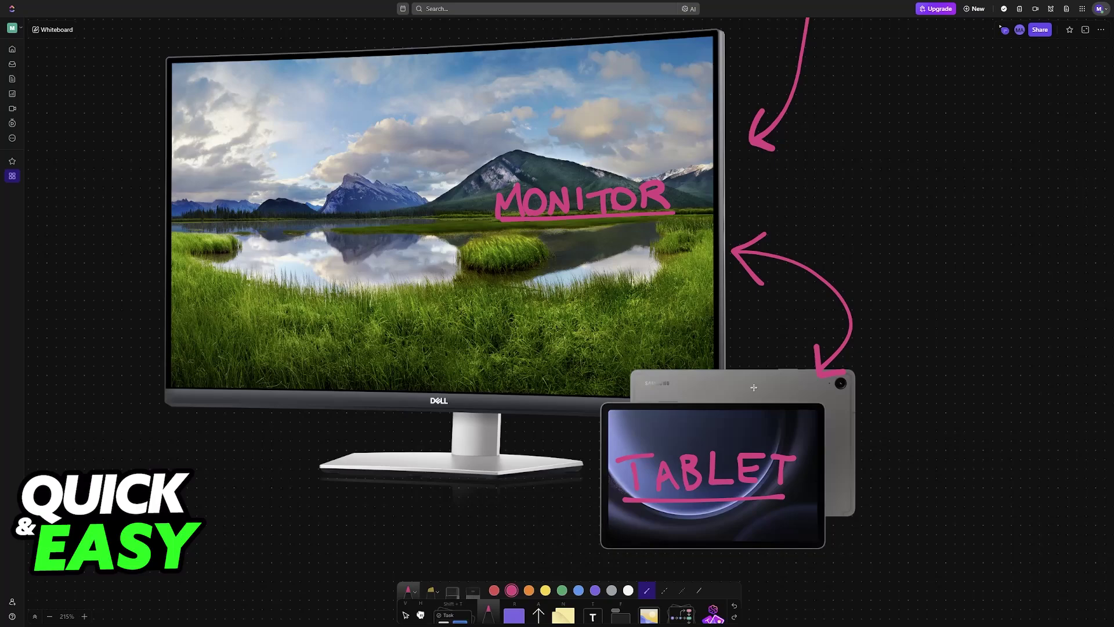
Circle TABLET, then handwrite and underline 'Second Monitor' beside the tablet
{"action": "left_click_drag", "start_coordinate": [610, 462], "coordinate": [616, 467]}
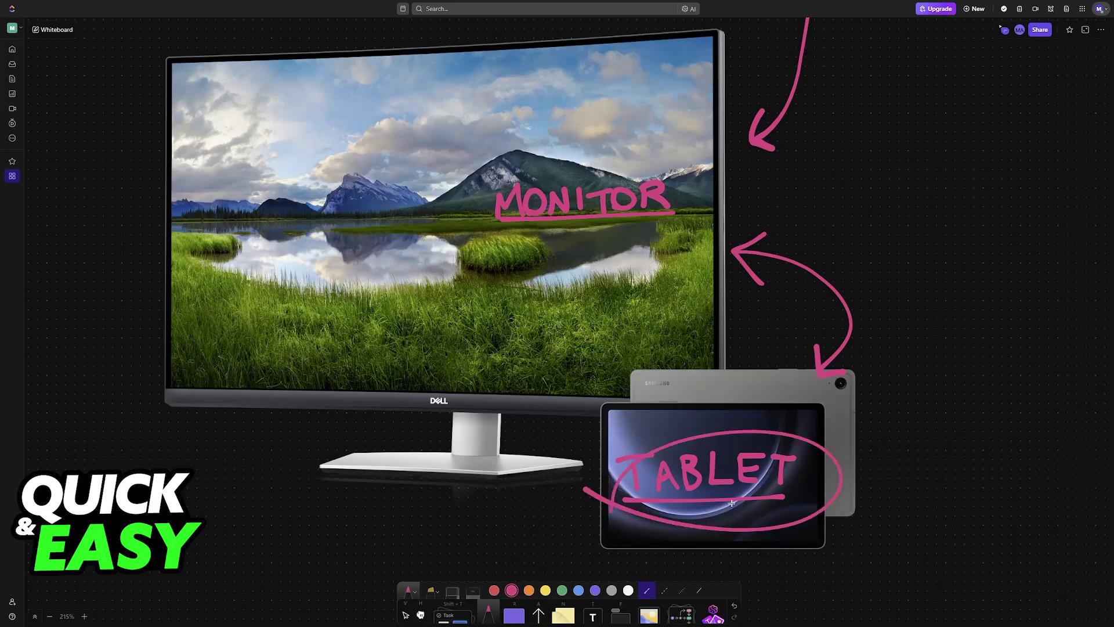
{"action": "mouse_move", "coordinate": [881, 398]}
{"action": "left_mouse_down"}
{"action": "mouse_move", "coordinate": [867, 424]}
{"action": "mouse_move", "coordinate": [955, 420]}
{"action": "mouse_move", "coordinate": [975, 398]}
{"action": "mouse_move", "coordinate": [981, 427]}
{"action": "left_mouse_up"}
{"action": "mouse_move", "coordinate": [877, 435]}
{"action": "left_mouse_down"}
{"action": "mouse_move", "coordinate": [876, 464]}
{"action": "mouse_move", "coordinate": [898, 462]}
{"action": "mouse_move", "coordinate": [904, 447]}
{"action": "mouse_move", "coordinate": [933, 461]}
{"action": "mouse_move", "coordinate": [958, 440]}
{"action": "mouse_move", "coordinate": [948, 460]}
{"action": "left_mouse_up"}
{"action": "mouse_move", "coordinate": [968, 442]}
{"action": "left_mouse_down"}
{"action": "mouse_move", "coordinate": [992, 437]}
{"action": "mouse_move", "coordinate": [1002, 460]}
{"action": "left_mouse_up"}
{"action": "left_click_drag", "start_coordinate": [855, 473], "coordinate": [1013, 470]}
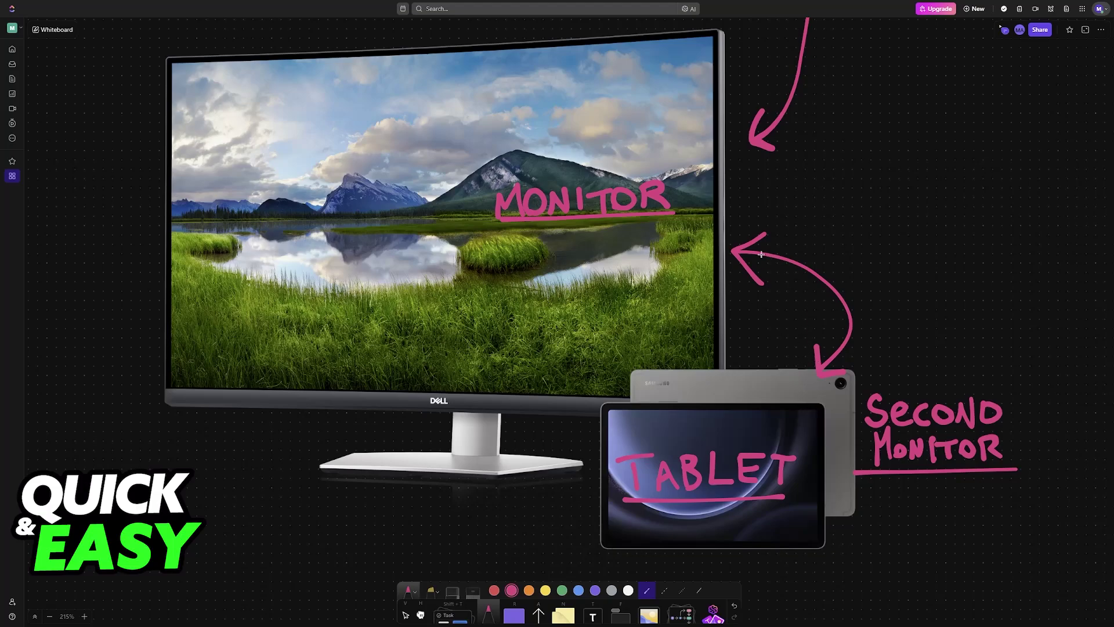
{"action": "scroll", "coordinate": [762, 253], "scroll_direction": "down", "scroll_amount": 3}
{"action": "scroll", "coordinate": [697, 224], "scroll_direction": "down", "scroll_amount": 2}
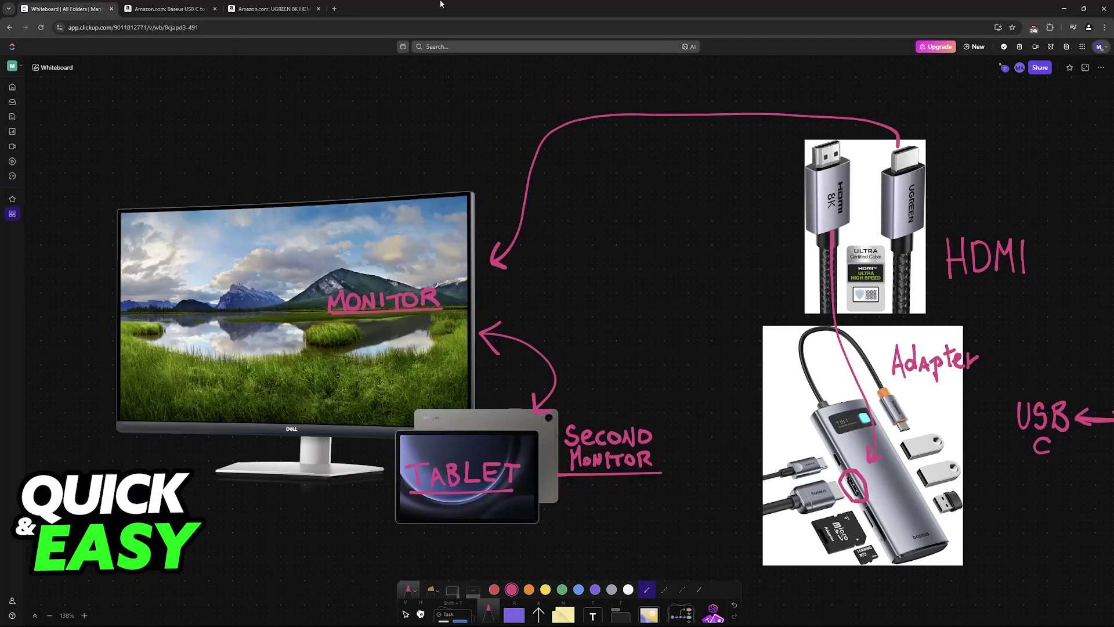
{"action": "key", "text": "ctrl+Tab"}
{"action": "key", "text": "ctrl+Tab"}
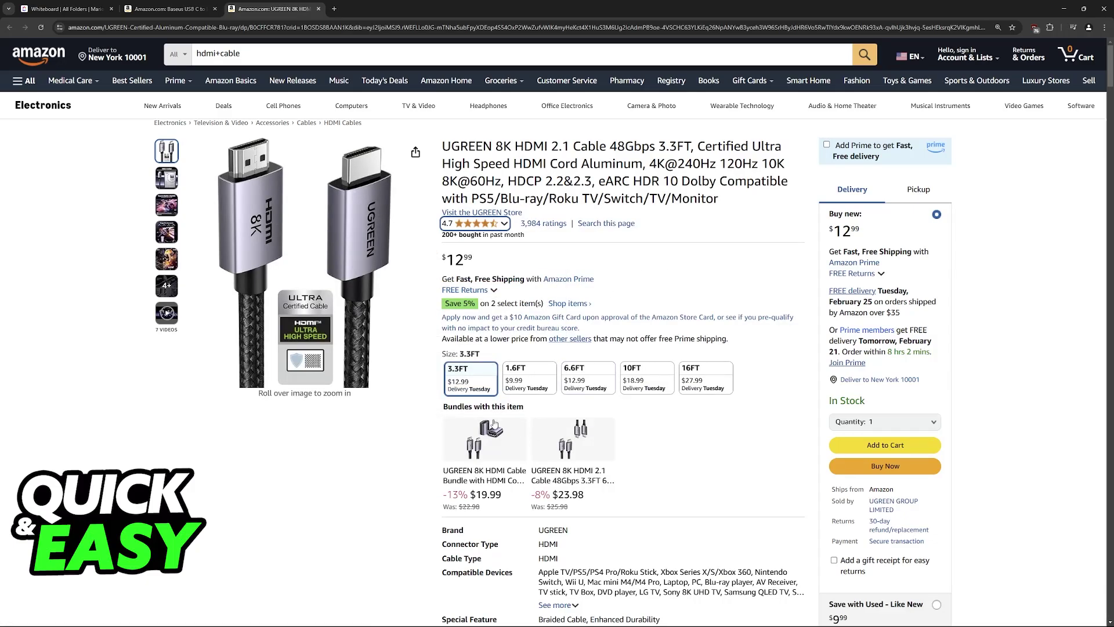
{"action": "left_click_drag", "start_coordinate": [515, 146], "coordinate": [606, 146]}
{"action": "key", "text": "ctrl+shift+Tab"}
{"action": "left_click_drag", "start_coordinate": [493, 147], "coordinate": [578, 147]}
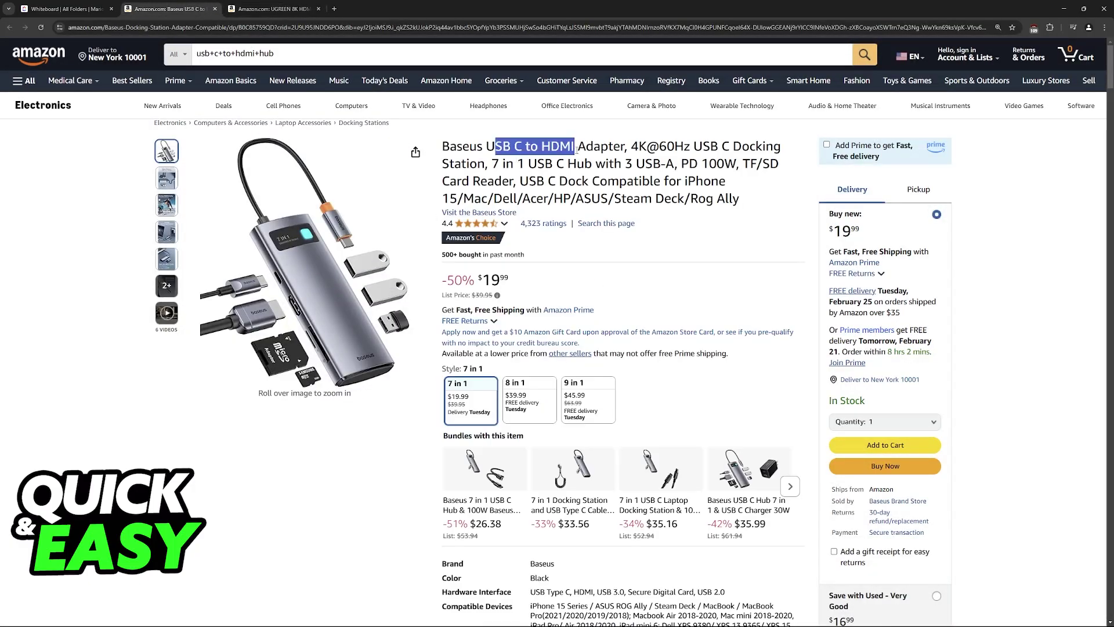
{"action": "left_click", "coordinate": [579, 147]}
{"action": "key", "text": "ctrl+shift+Tab"}
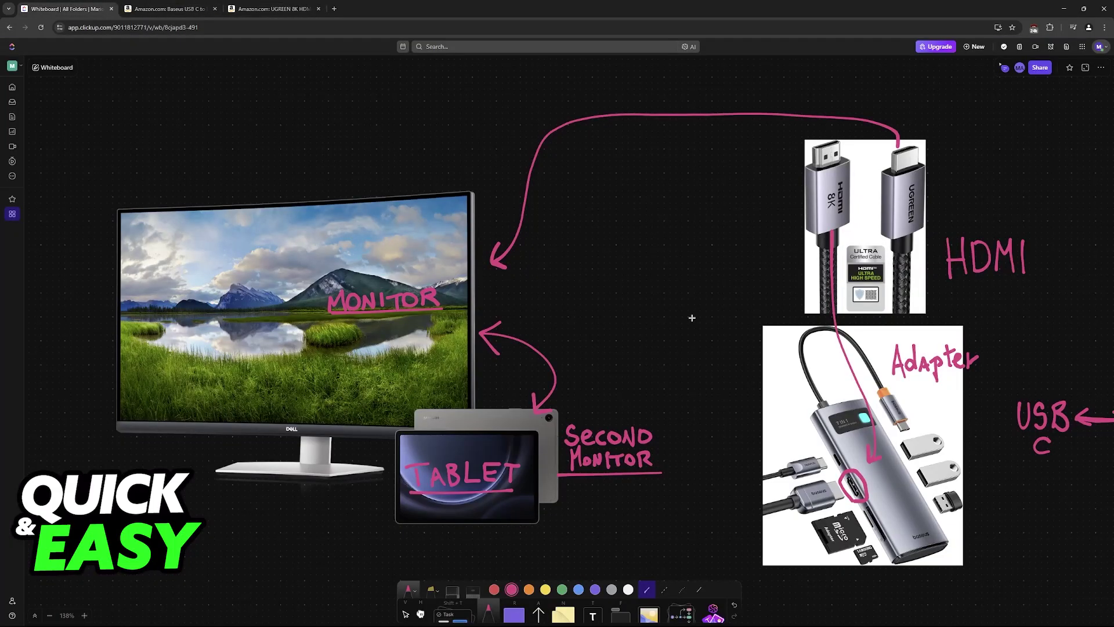
{"action": "scroll", "coordinate": [634, 314], "scroll_direction": "right", "scroll_amount": 2}
{"action": "scroll", "coordinate": [635, 314], "scroll_direction": "down", "scroll_amount": 2}
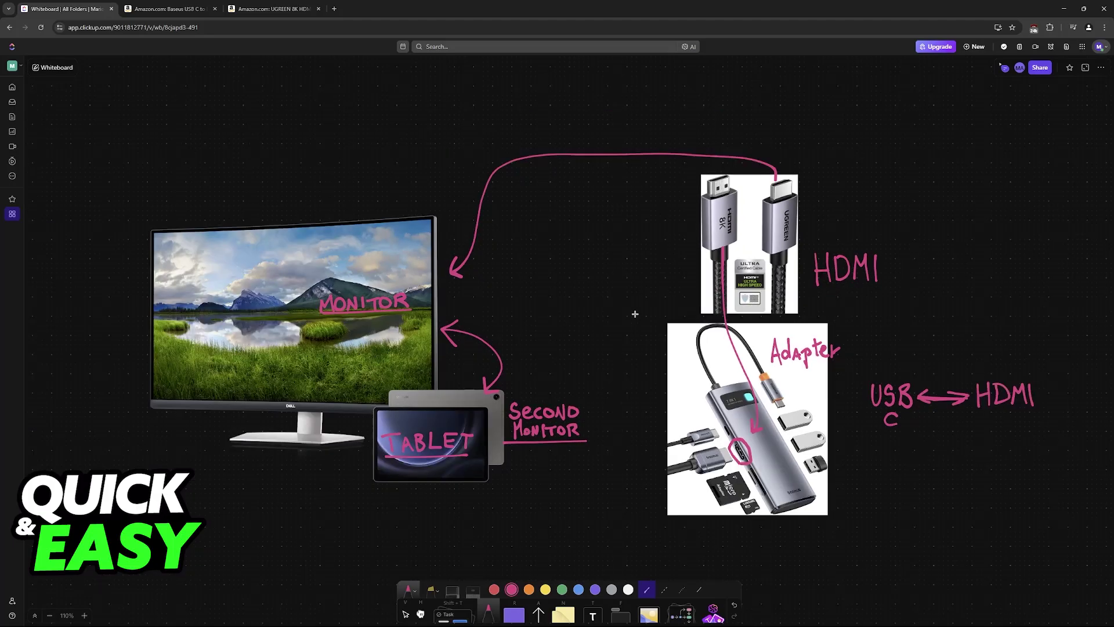